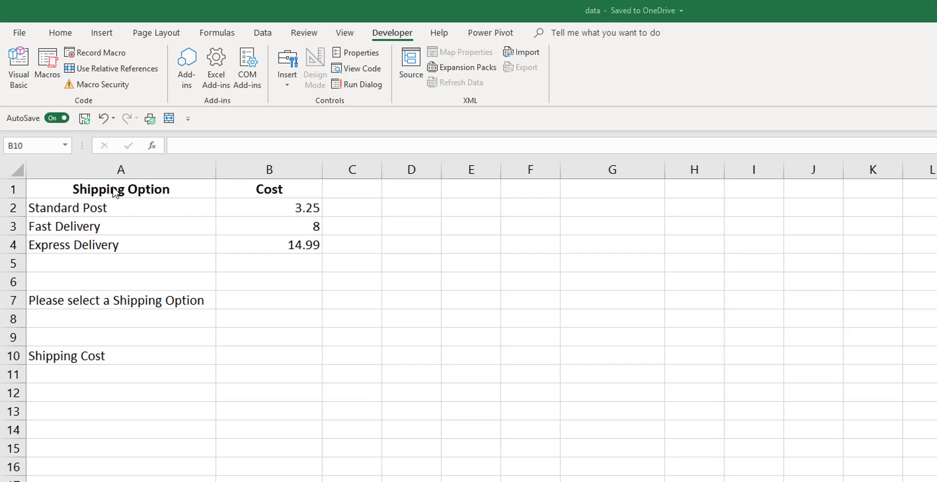
pyautogui.moveTo(103, 187); pyautogui.dragTo(305, 241)
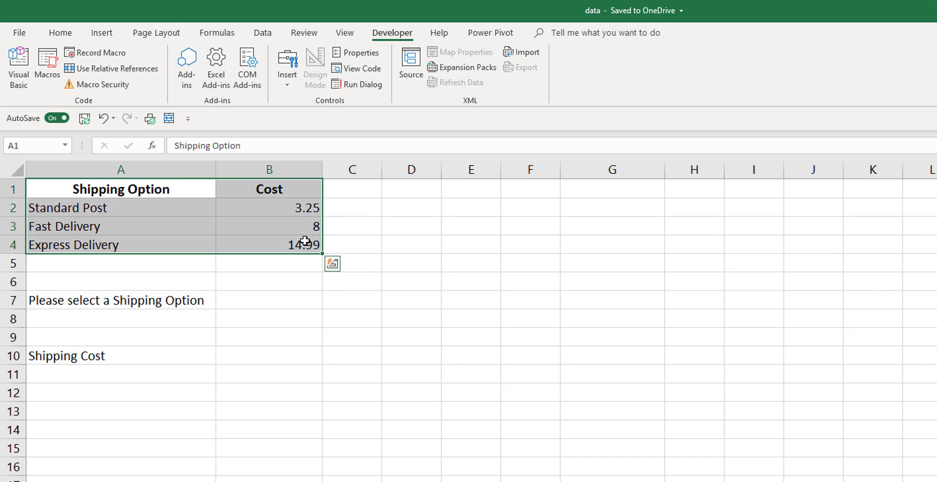
pyautogui.moveTo(119, 207); pyautogui.dragTo(107, 253)
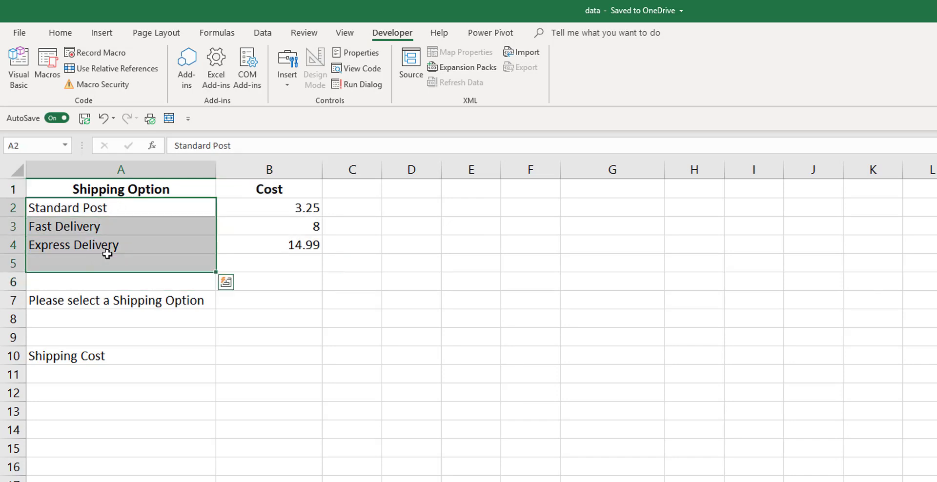
pyautogui.moveTo(270, 204); pyautogui.dragTo(268, 259)
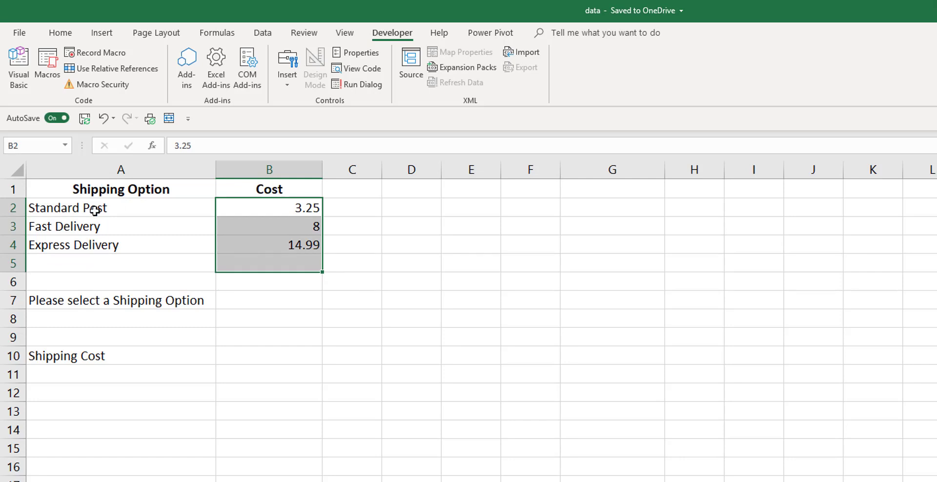
pyautogui.moveTo(95, 211); pyautogui.dragTo(88, 242)
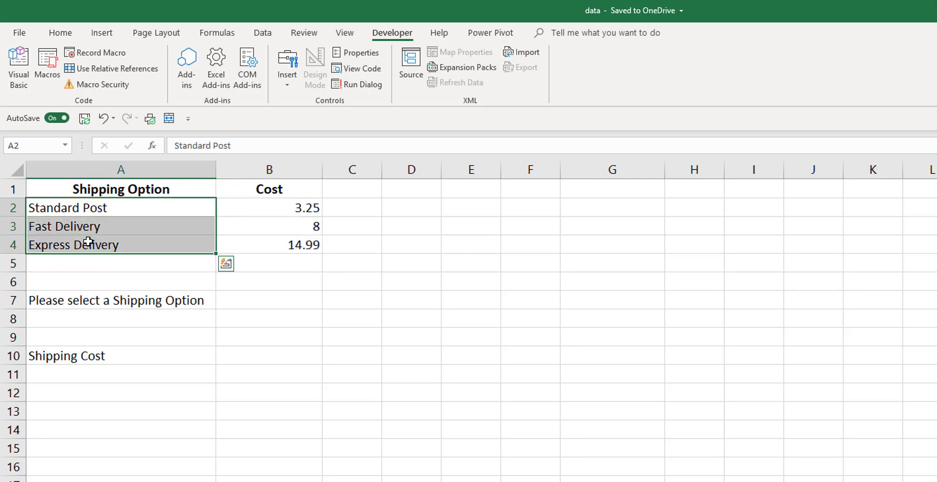
pyautogui.click(91, 307)
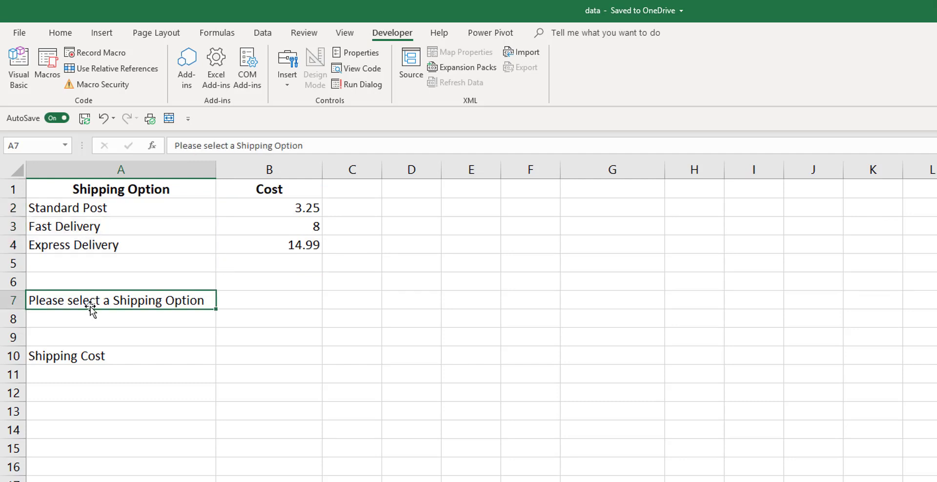
pyautogui.click(253, 297)
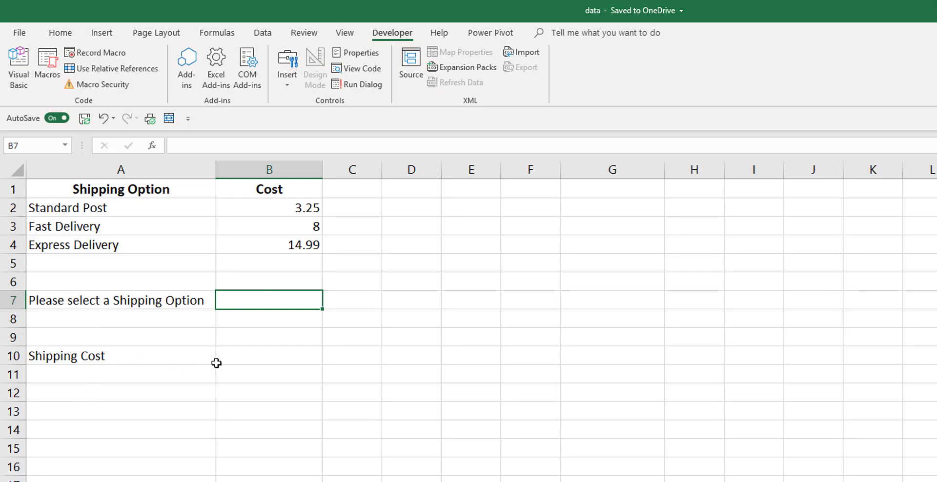
pyautogui.click(234, 362)
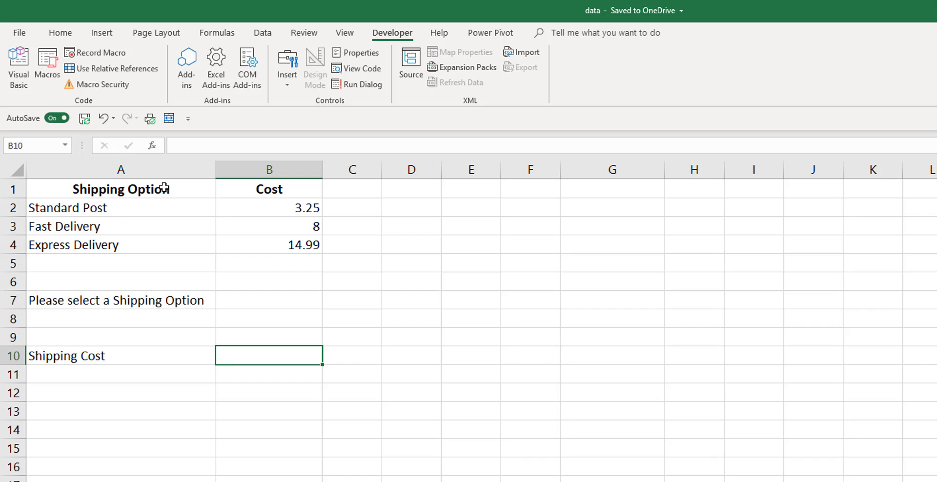
pyautogui.click(142, 205)
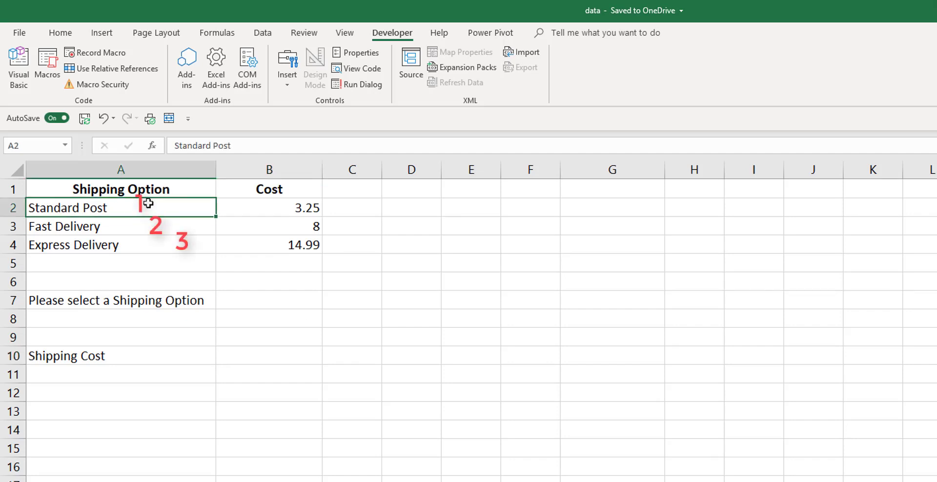
pyautogui.click(128, 227)
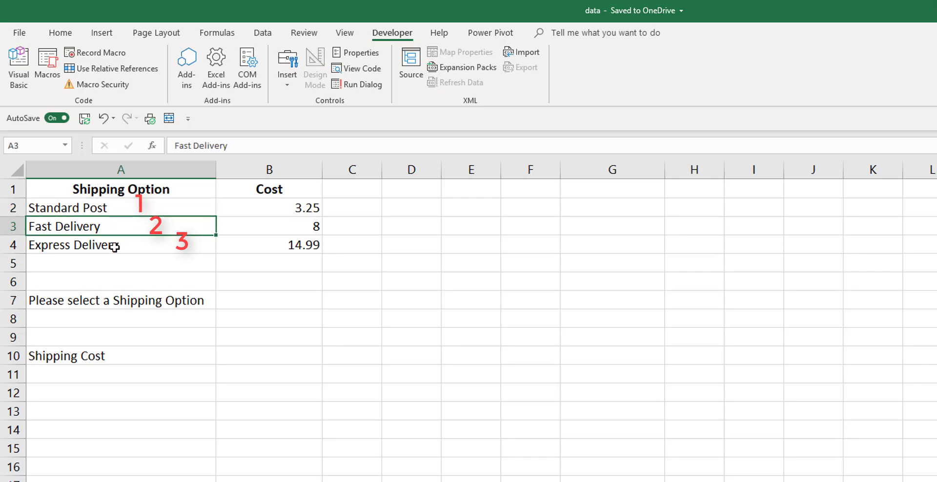
pyautogui.click(115, 247)
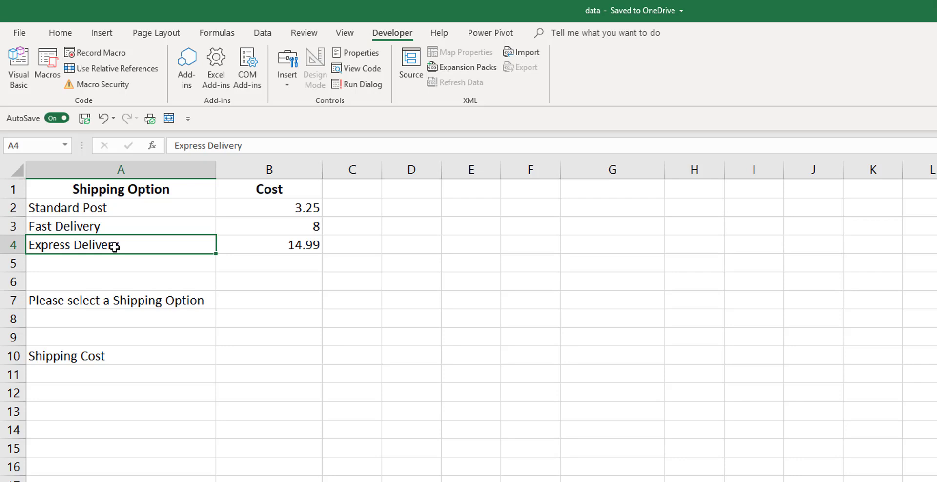
pyautogui.moveTo(127, 214); pyautogui.dragTo(120, 244)
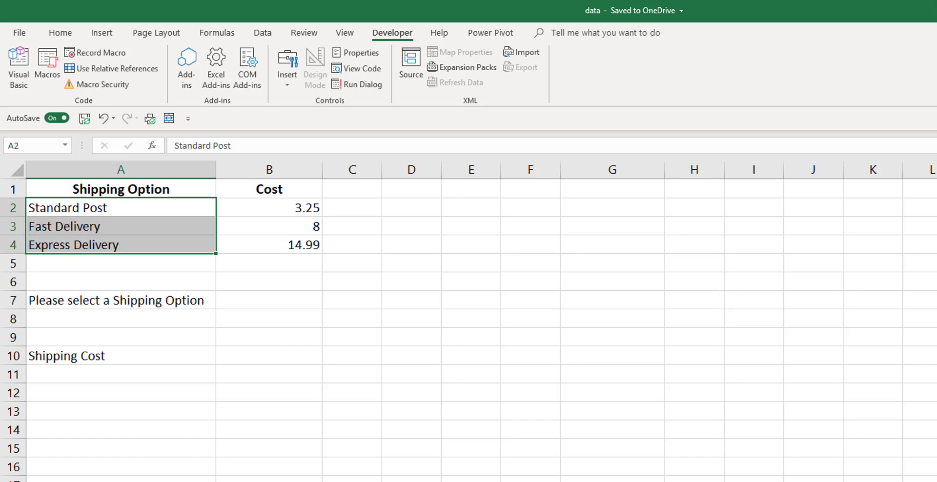
# Enter option number 1 in B7
pyautogui.click(269, 306)
pyautogui.write('1')
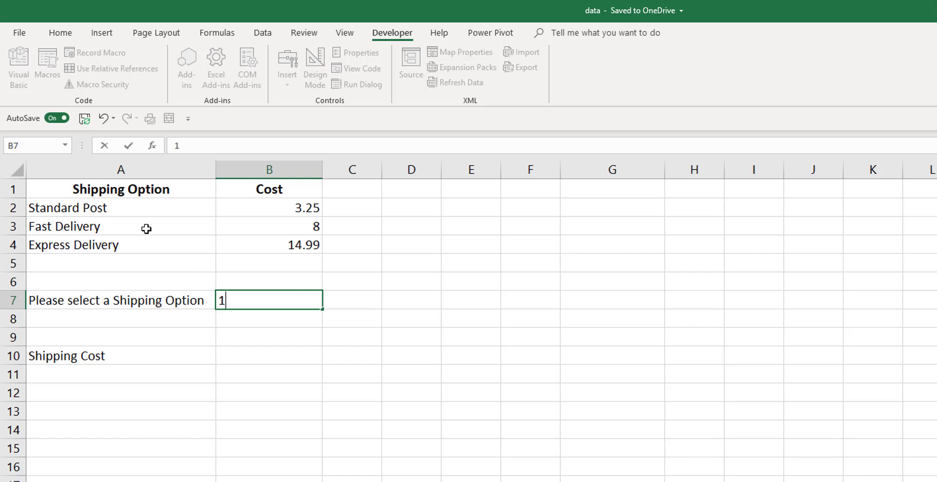
pyautogui.press('Return')
# Type =CHOOSE(B7,B2,B3,B4) into the Shipping Cost cell B10
pyautogui.click(240, 359)
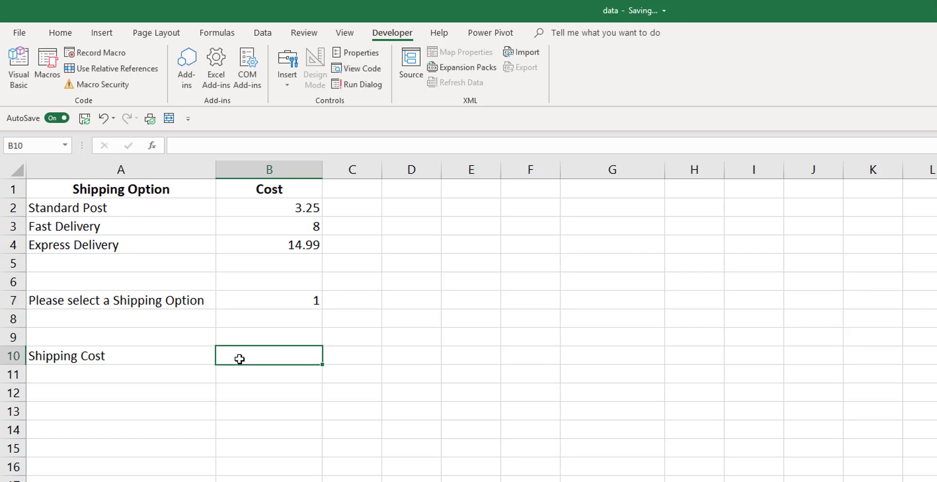
pyautogui.write('=')
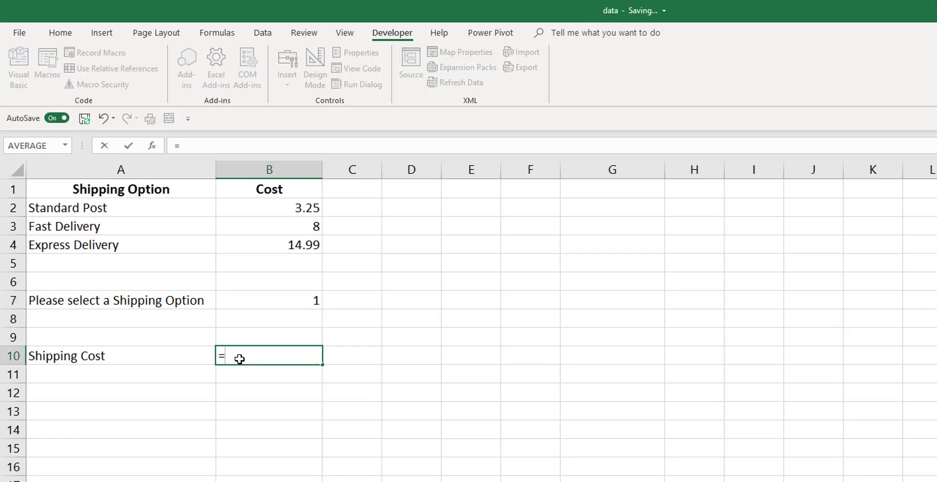
pyautogui.write('c')
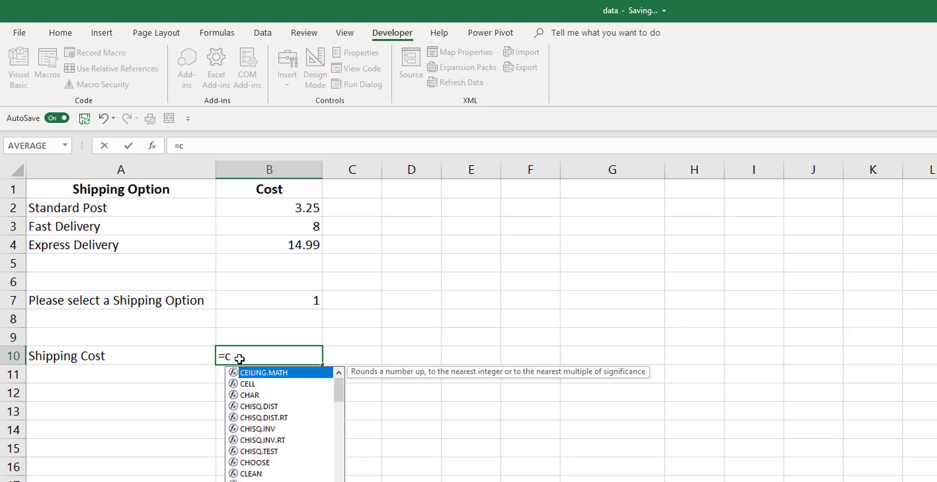
pyautogui.write('ho')
pyautogui.press('Tab')
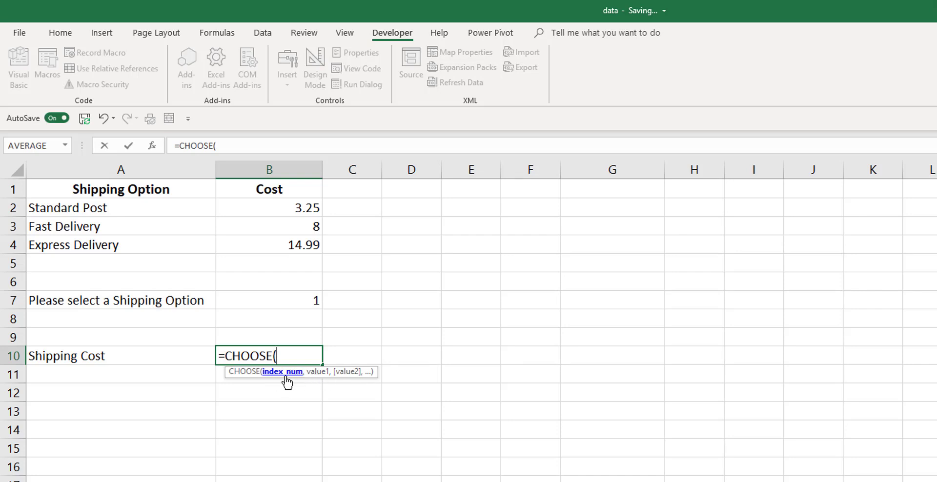
pyautogui.click(253, 300)
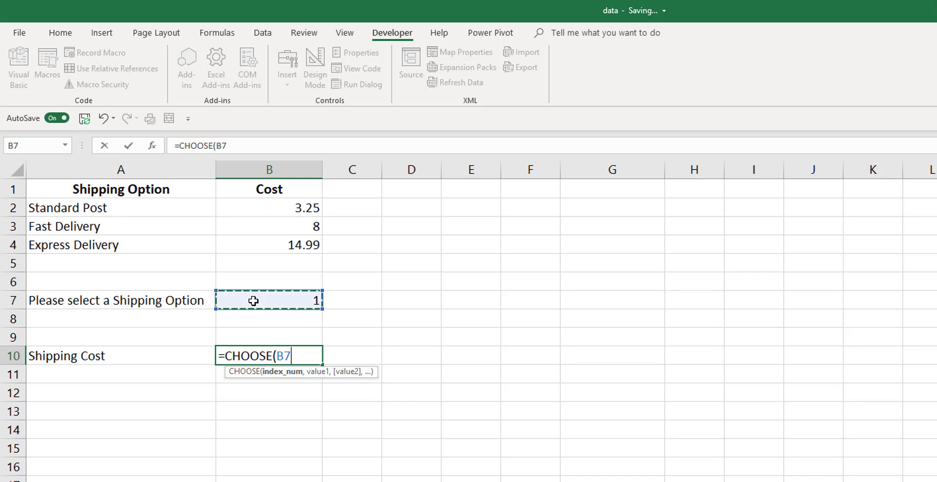
pyautogui.write(',')
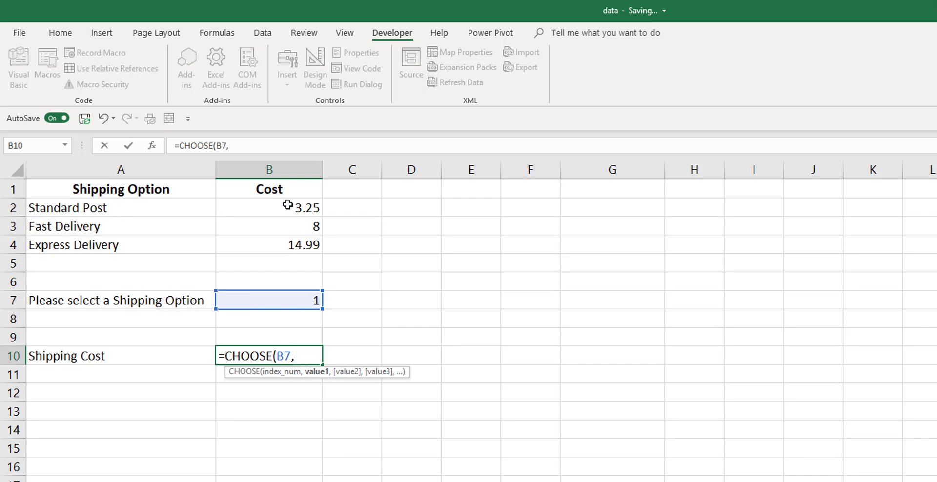
pyautogui.click(255, 213)
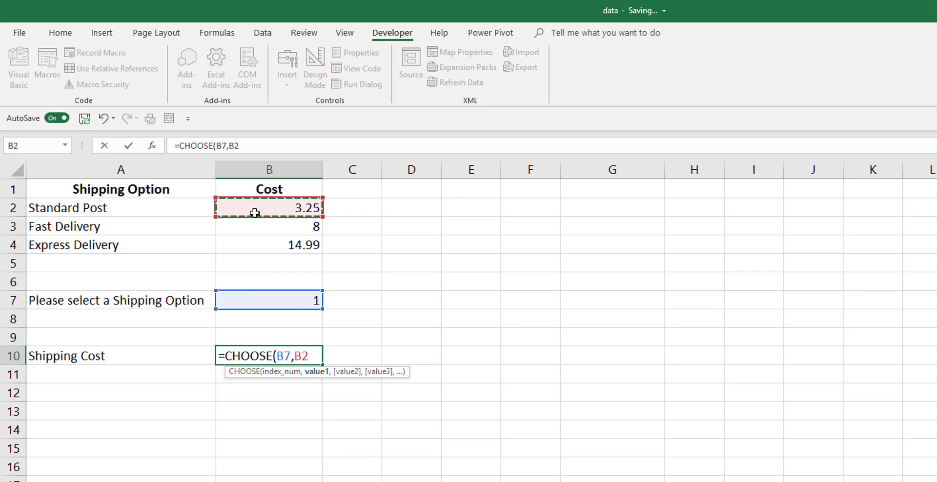
pyautogui.write(',')
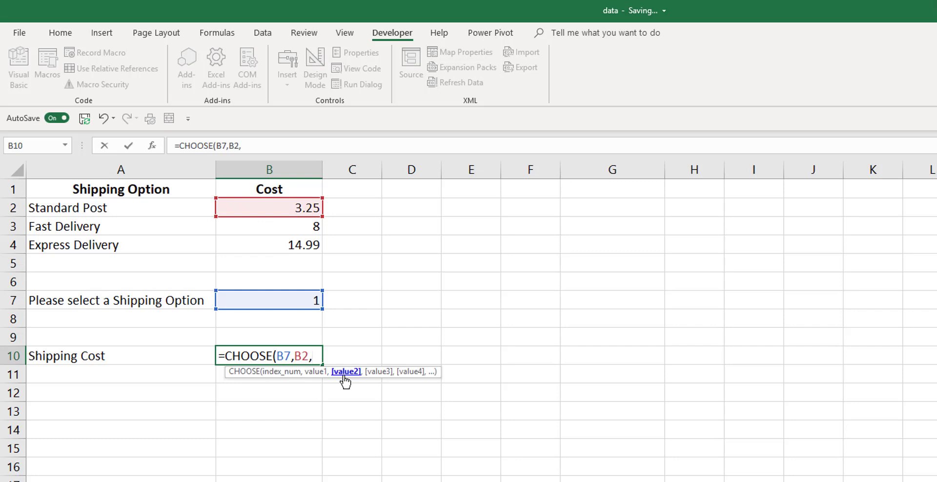
pyautogui.click(278, 228)
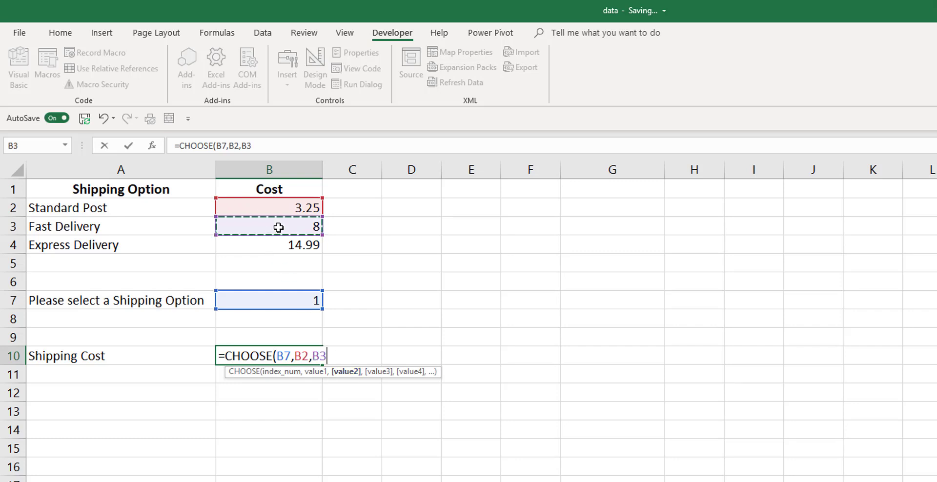
pyautogui.write(',')
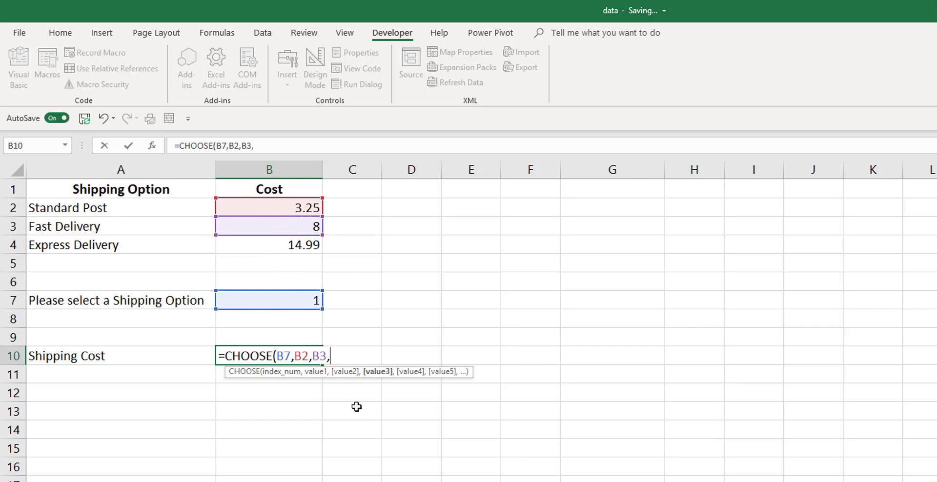
pyautogui.click(310, 248)
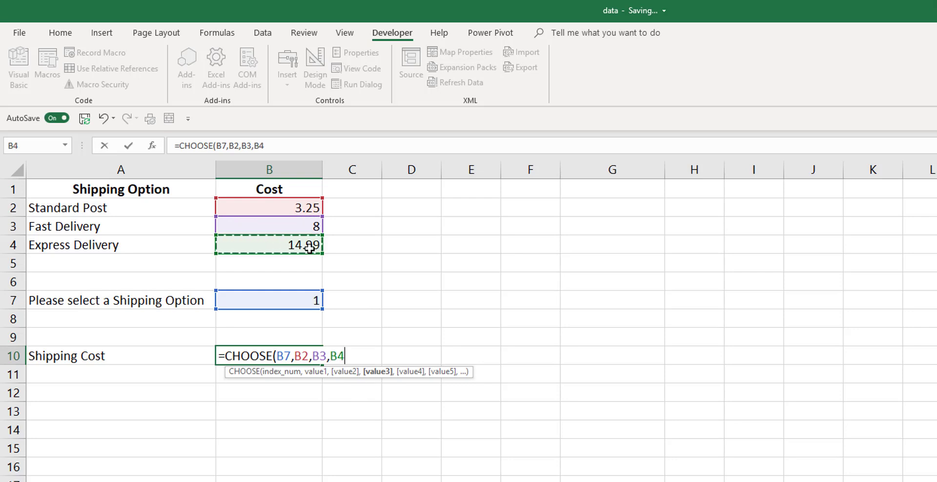
pyautogui.write(')')
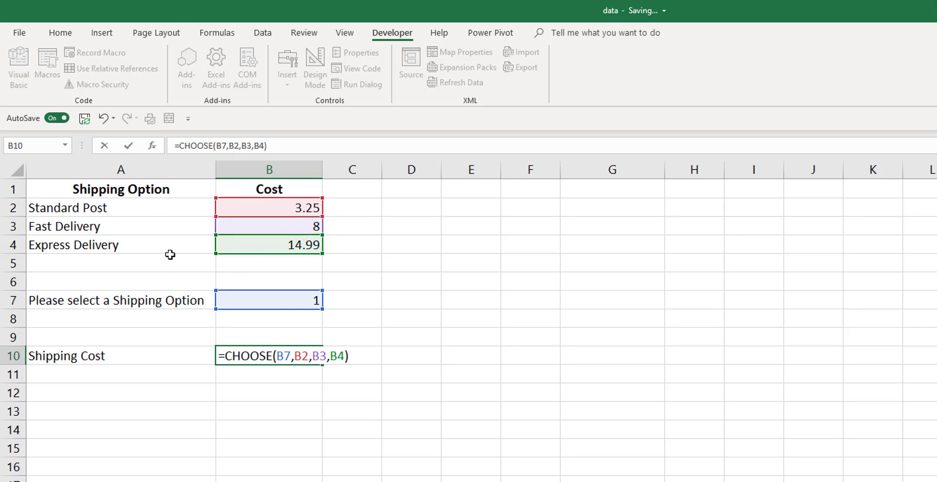
# Commit the Shipping Cost formula, then set B7 to 2 and confirm B10 shows 8
pyautogui.press('Return')
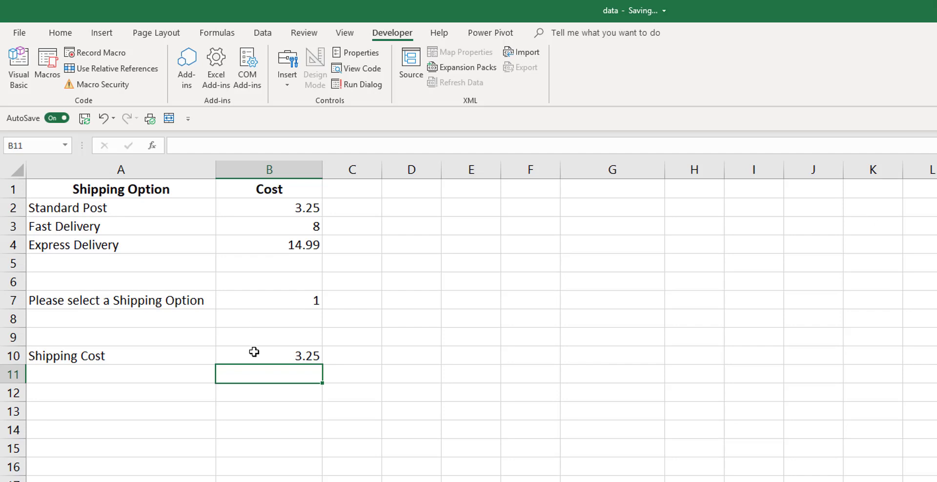
pyautogui.click(243, 300)
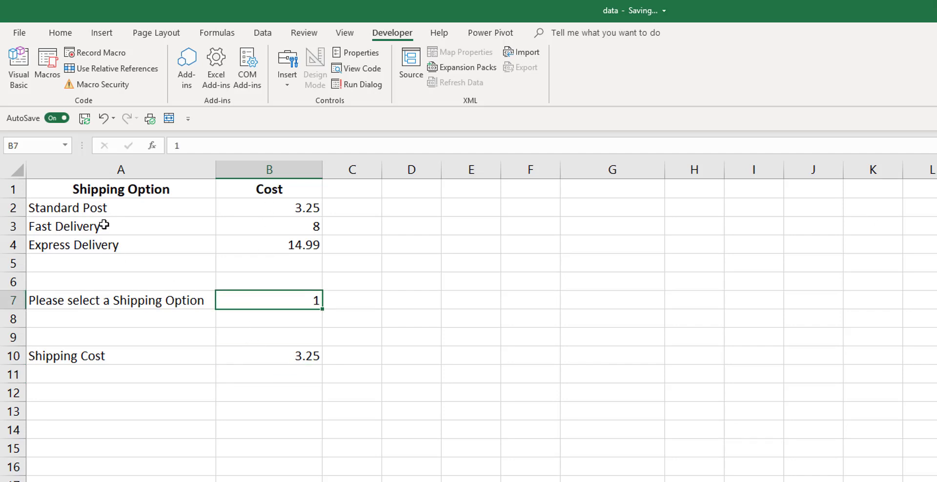
pyautogui.write('2')
pyautogui.press('Return')
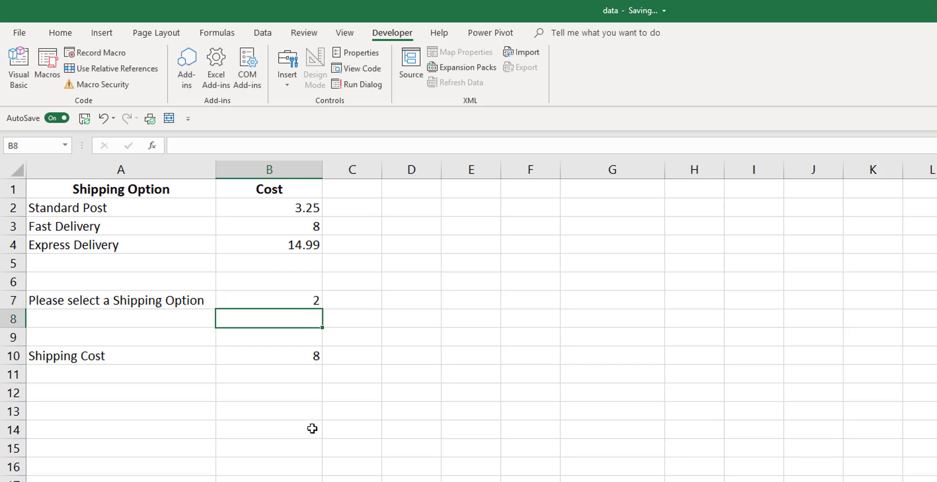
pyautogui.click(263, 357)
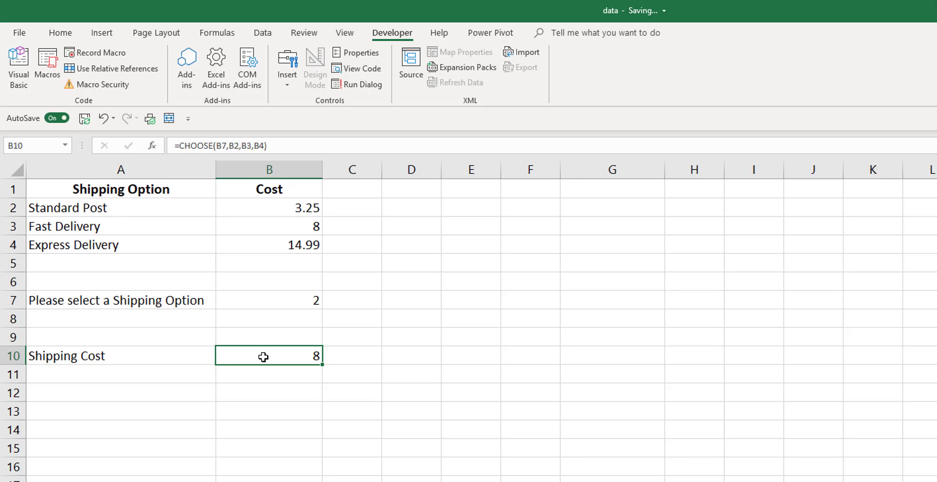
# Review the Standard Post, Fast Delivery and Express Delivery options, then open the File Info page
pyautogui.click(286, 301)
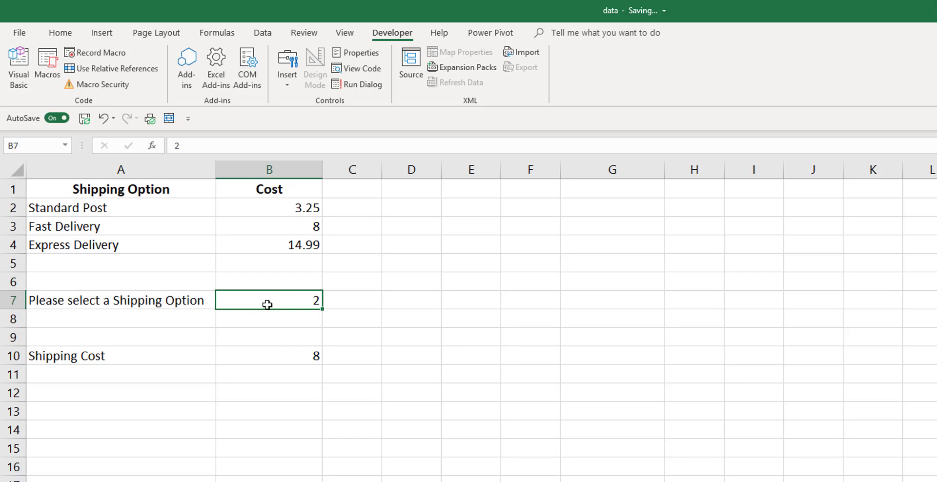
pyautogui.moveTo(183, 210); pyautogui.dragTo(167, 246)
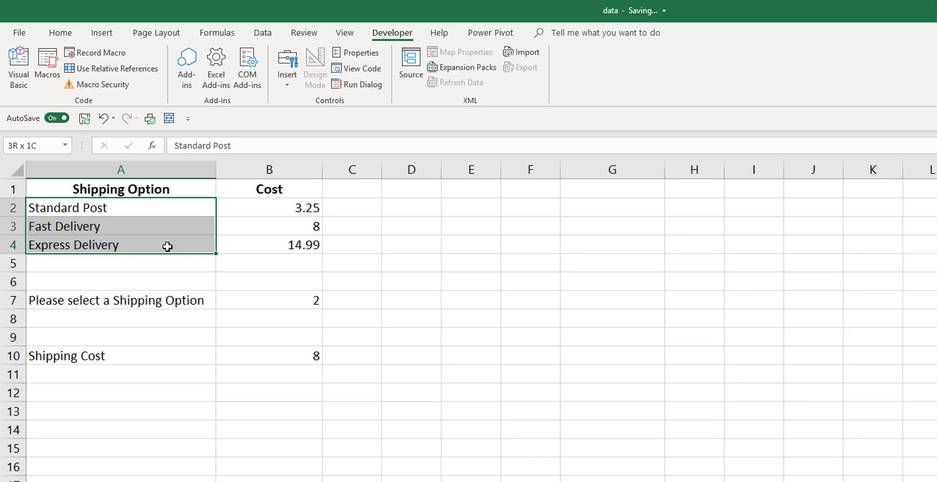
pyautogui.click(159, 211)
pyautogui.click(140, 229)
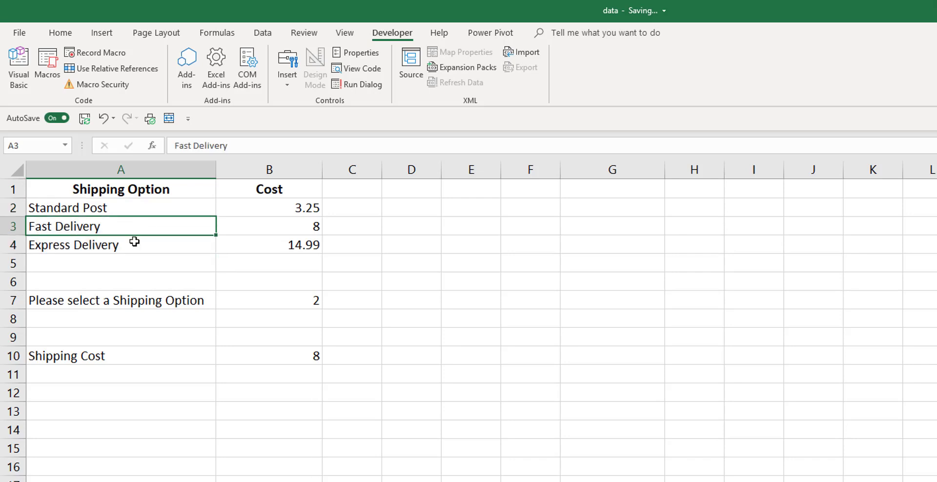
pyautogui.click(135, 241)
pyautogui.click(137, 226)
pyautogui.click(138, 209)
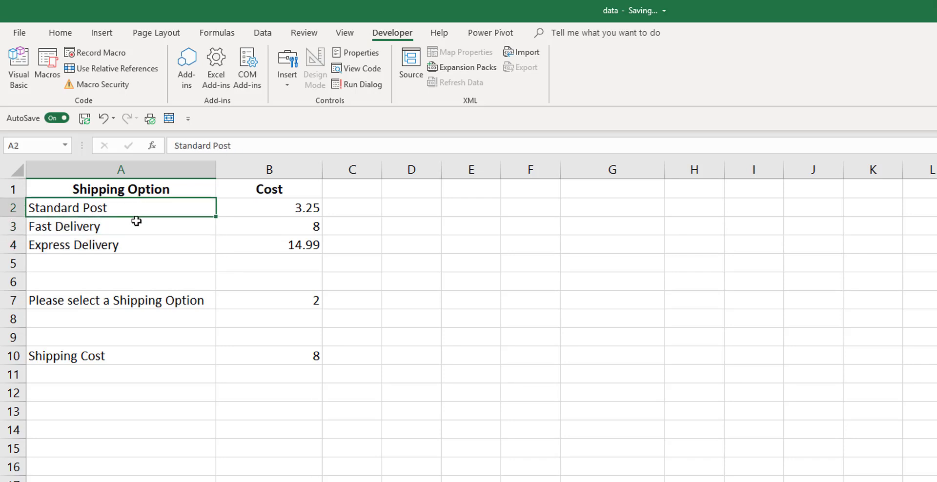
pyautogui.click(136, 221)
pyautogui.click(131, 244)
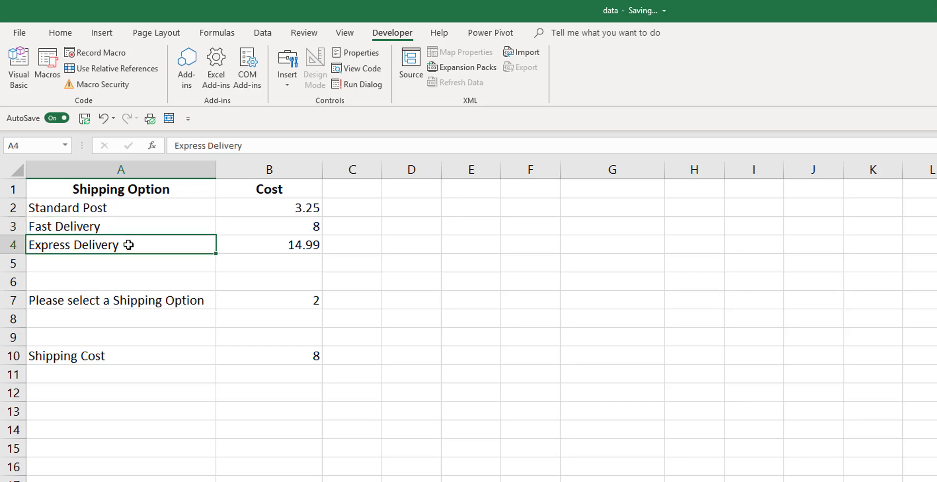
pyautogui.click(366, 302)
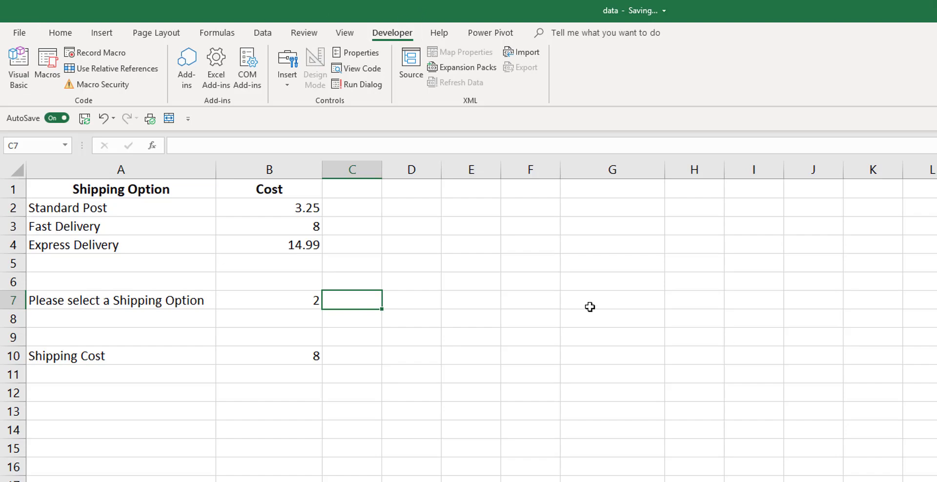
pyautogui.click(19, 33)
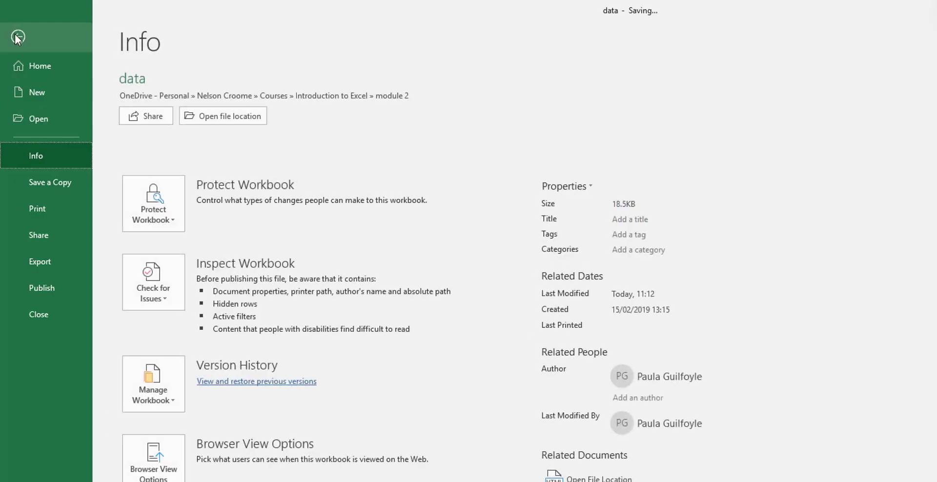
# Confirm Developer is ticked under Main Tabs in Customize Ribbon, then close Excel Options
pyautogui.click(40, 480)
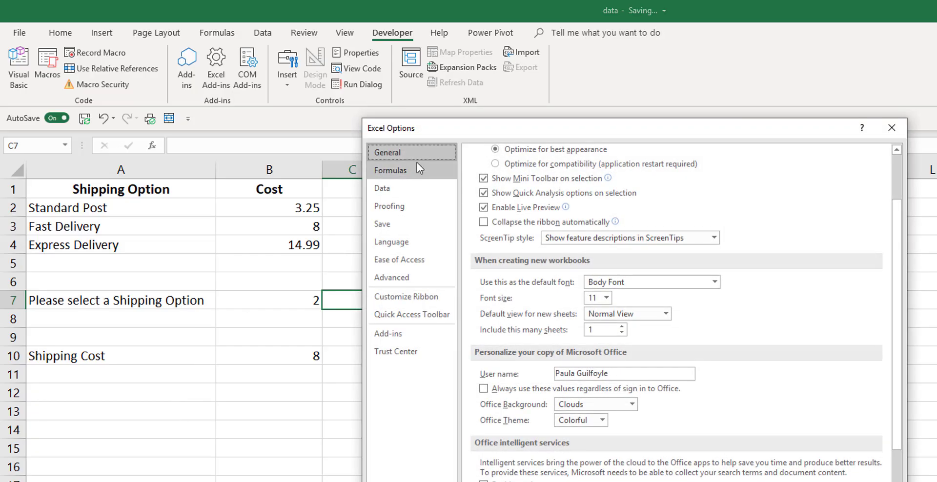
pyautogui.click(416, 298)
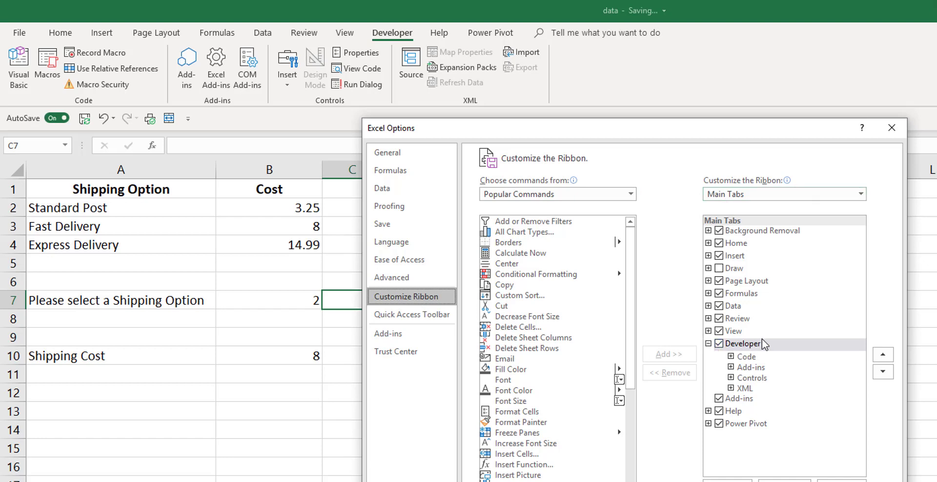
pyautogui.press('Escape')
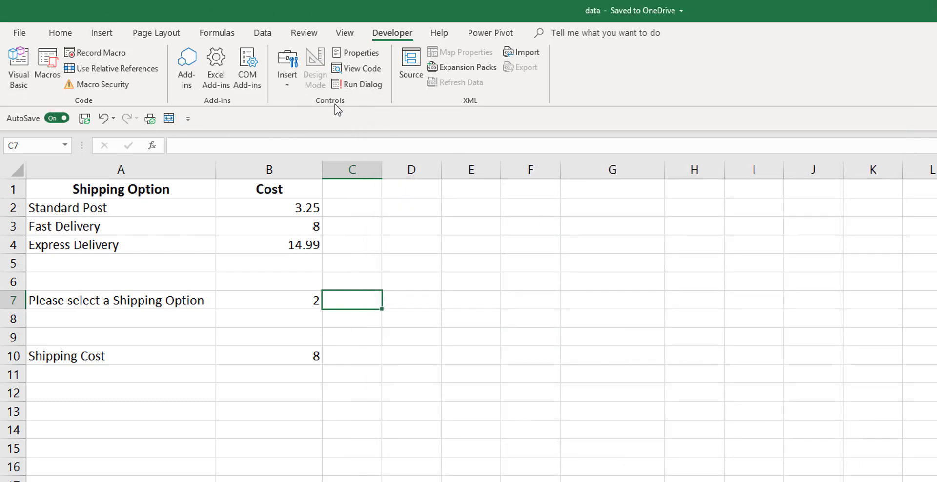
# Draw a List Box (Form Control) from D7 across to about G8
pyautogui.click(289, 85)
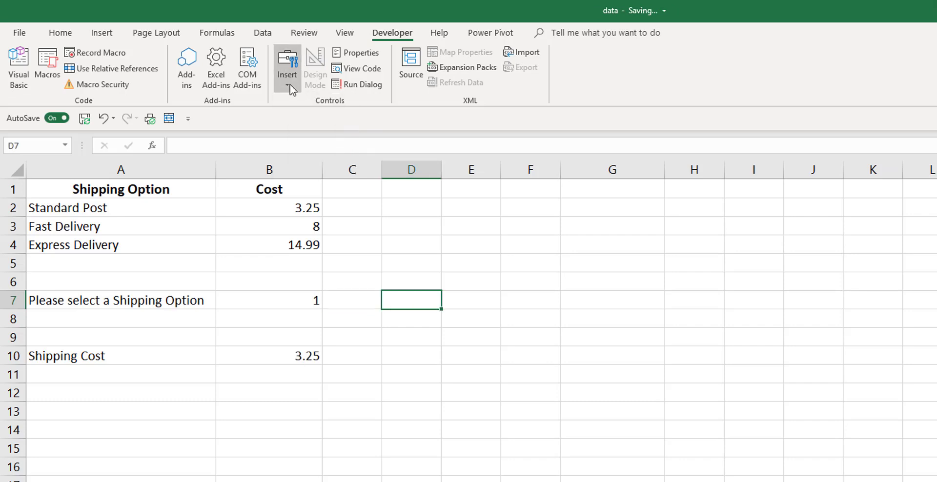
pyautogui.click(289, 85)
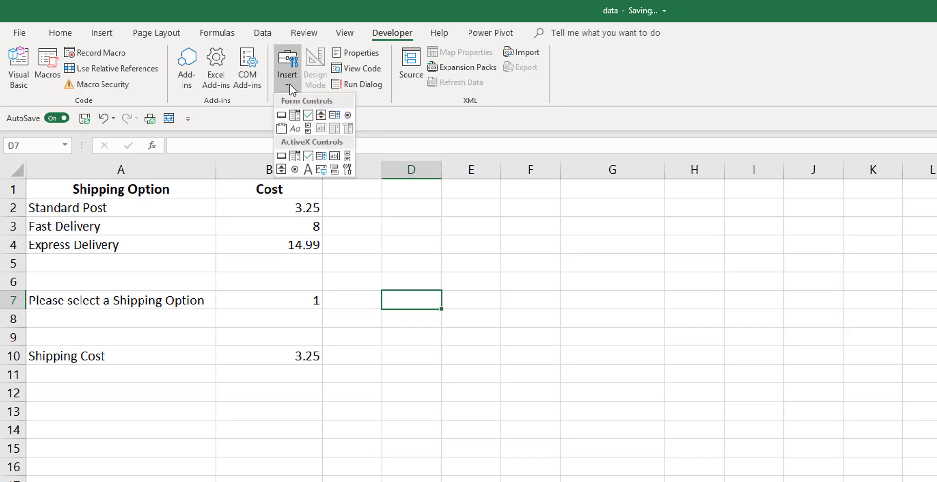
pyautogui.click(335, 115)
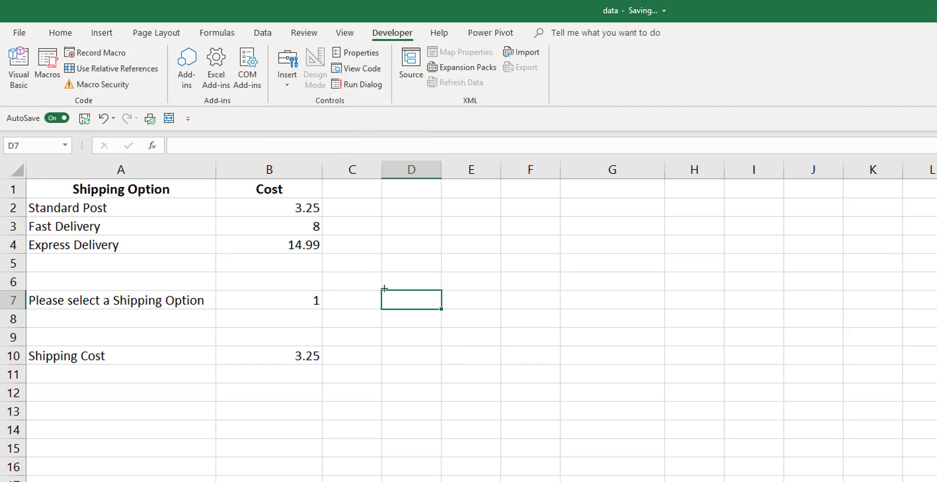
pyautogui.moveTo(388, 288); pyautogui.dragTo(608, 334)
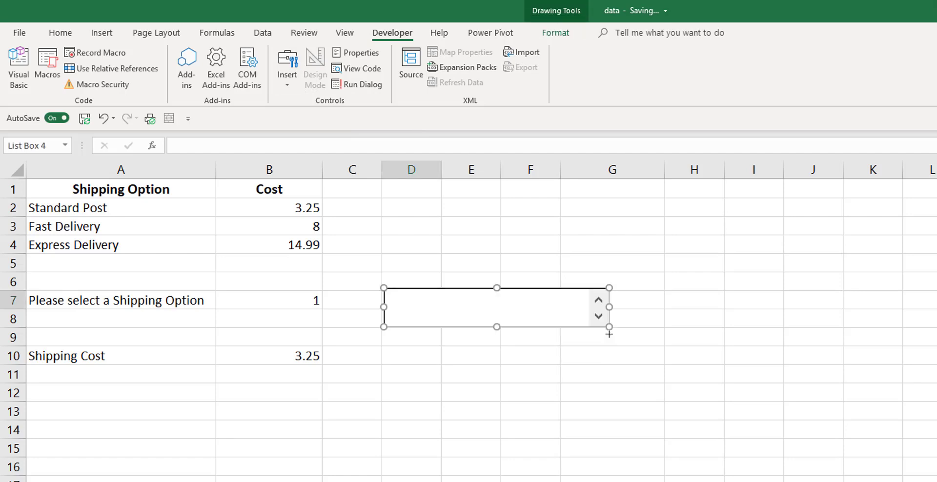
# Set the list box's input range to $A$2:$A$4 and its cell link to $B$7
pyautogui.rightClick(508, 314)
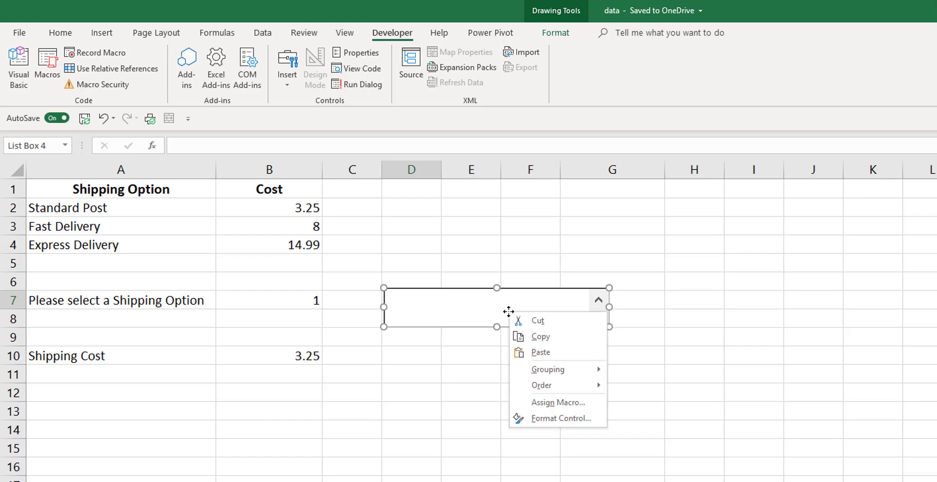
pyautogui.click(560, 424)
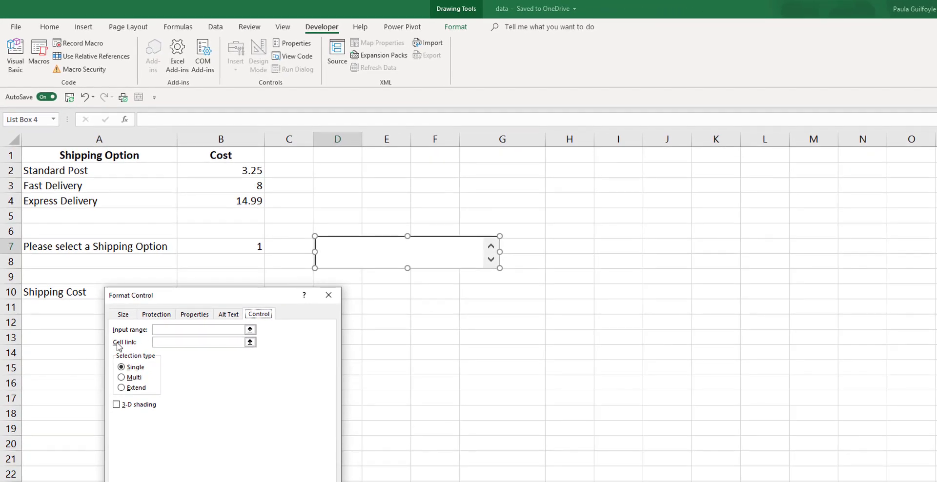
pyautogui.click(170, 331)
pyautogui.click(166, 331)
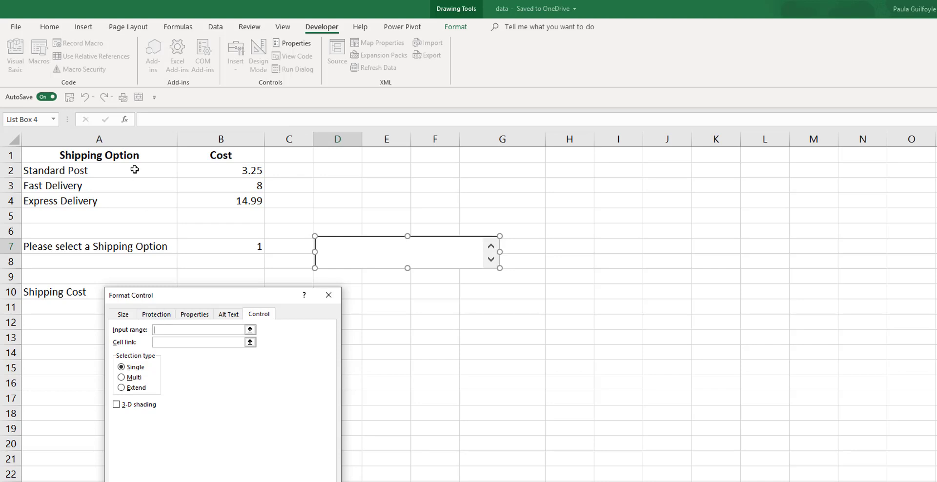
pyautogui.moveTo(135, 169); pyautogui.dragTo(127, 198)
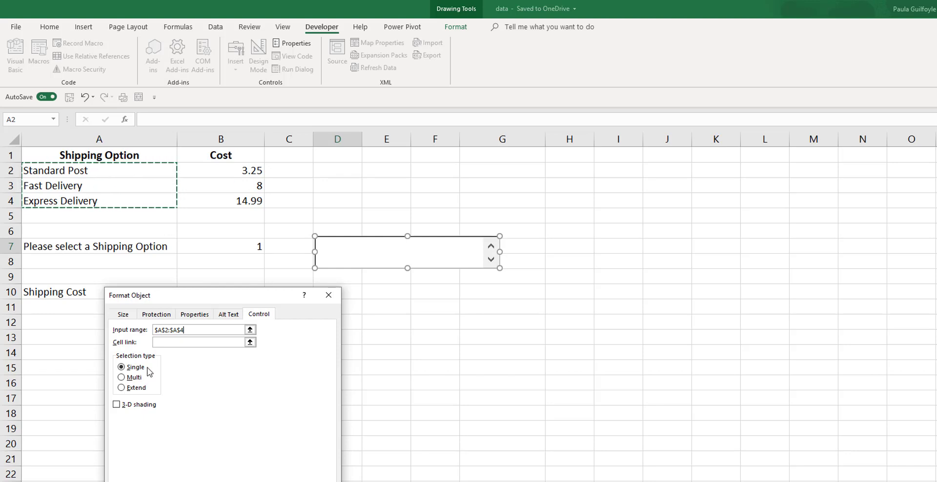
pyautogui.click(163, 342)
pyautogui.click(223, 245)
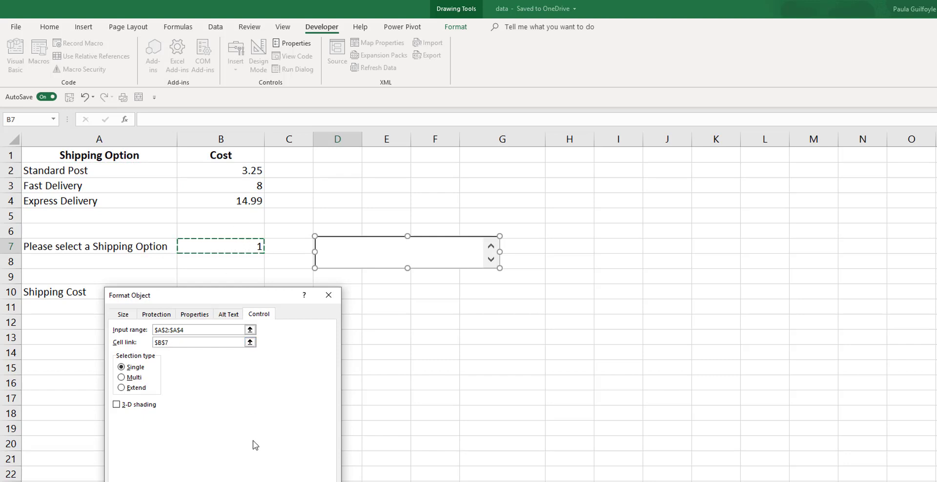
pyautogui.press('Return')
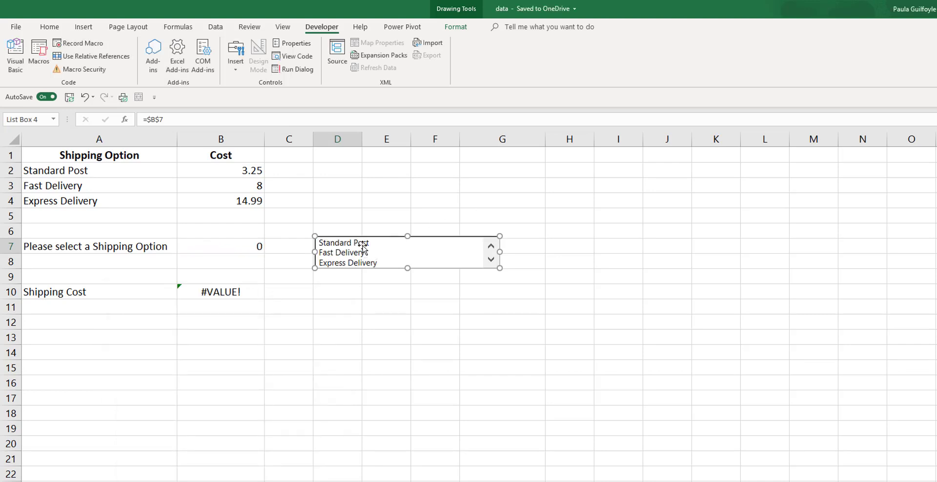
pyautogui.click(351, 305)
# Pick Standard Post, Fast Delivery and Express Delivery in turn, ending on Express Delivery at 14.99
pyautogui.click(350, 246)
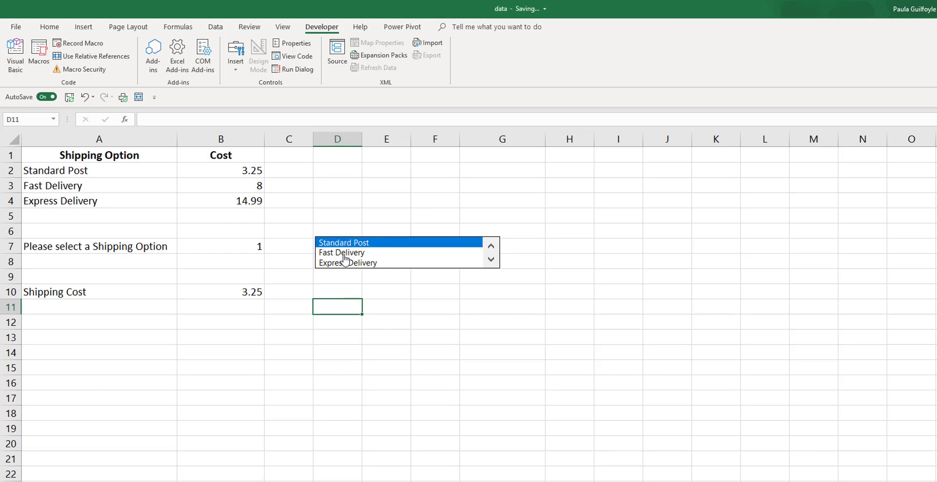
pyautogui.click(344, 253)
pyautogui.click(341, 265)
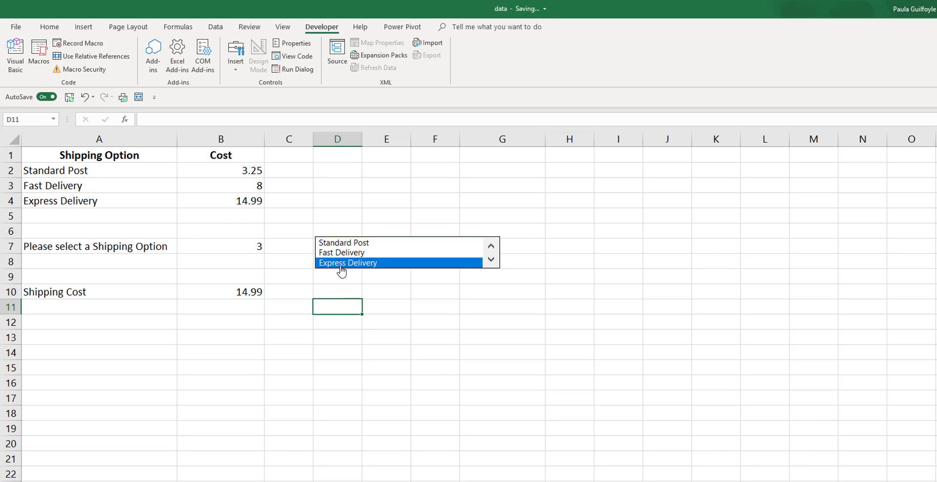
pyautogui.click(340, 243)
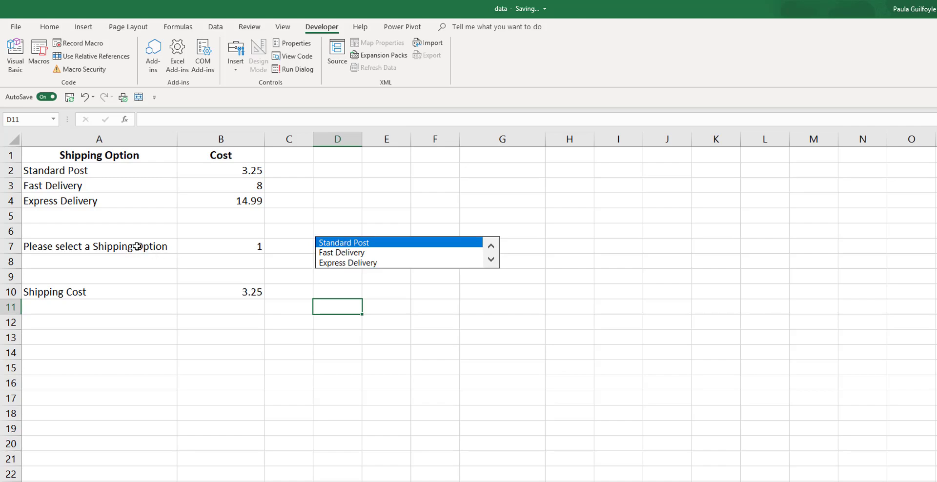
pyautogui.click(330, 253)
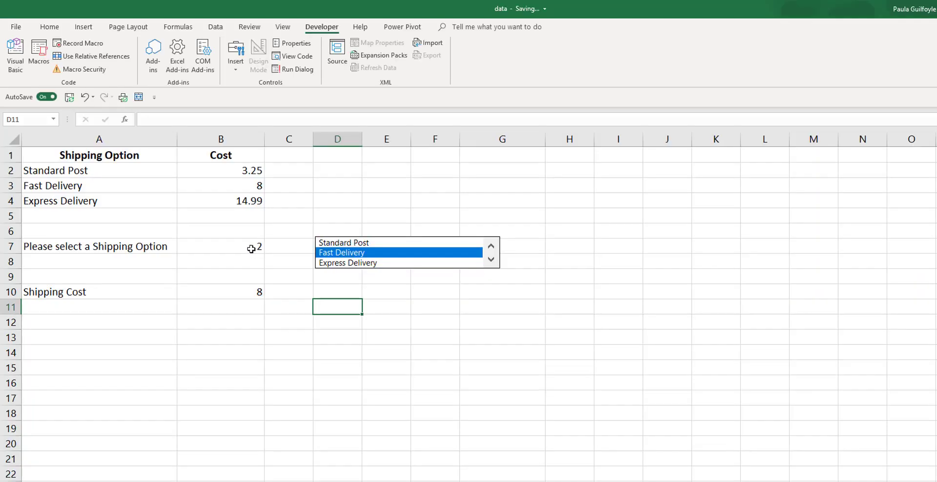
pyautogui.click(224, 292)
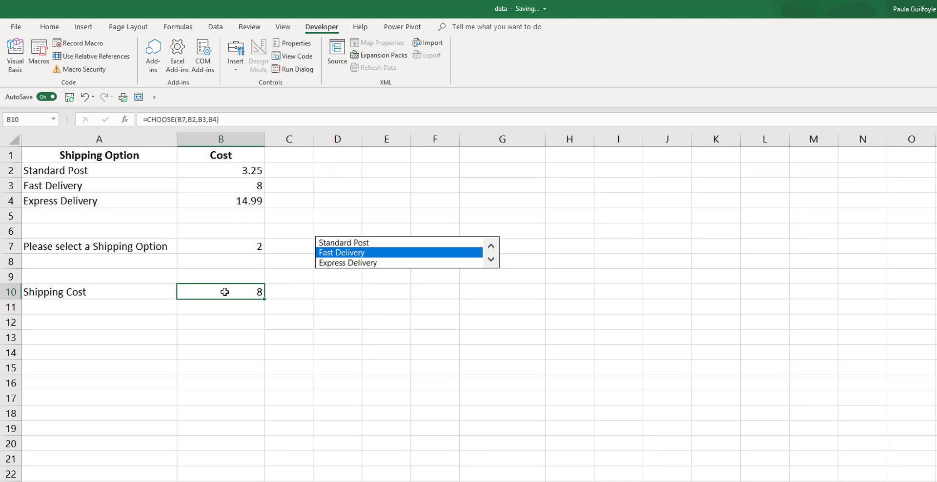
pyautogui.click(355, 266)
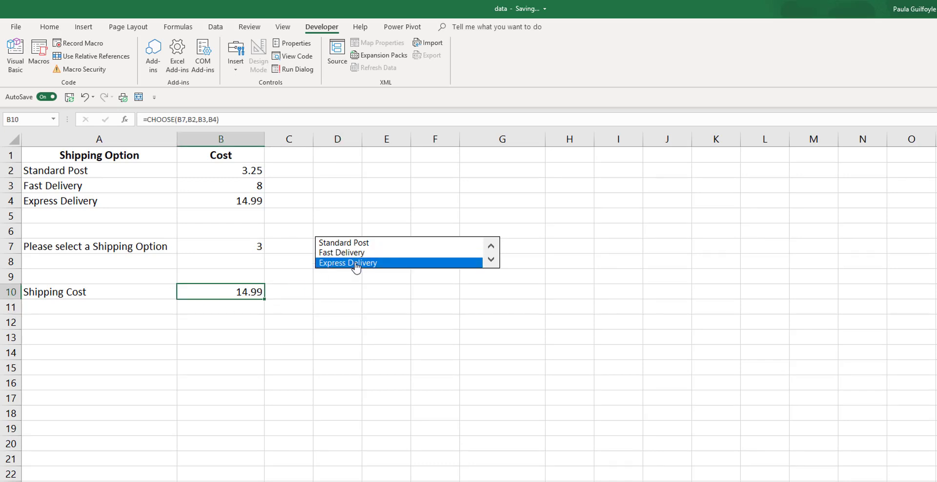
pyautogui.click(344, 305)
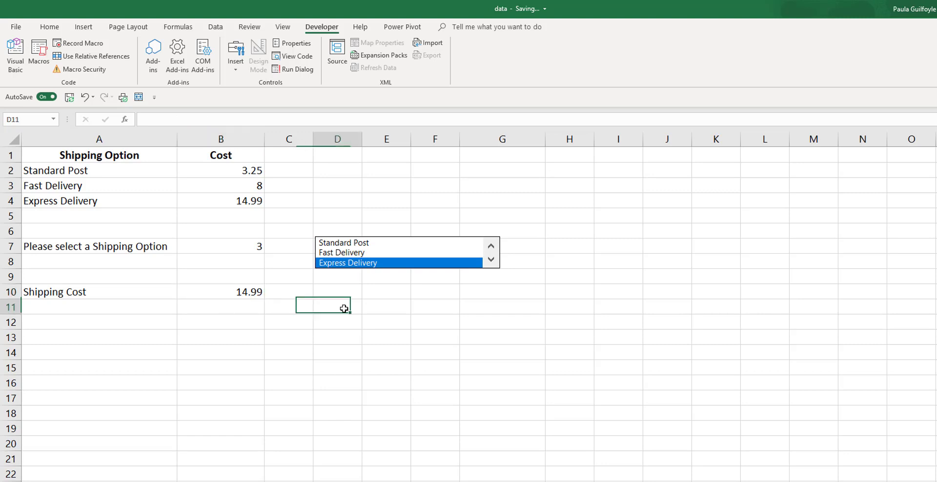
# Move and resize the list box to cover B7:C8, tall enough to show Express Delivery
pyautogui.rightClick(374, 240)
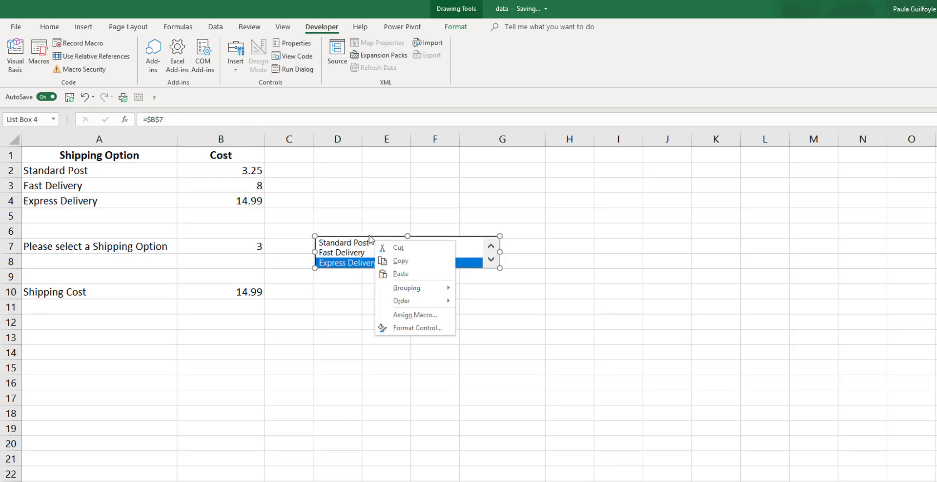
pyautogui.click(368, 239)
pyautogui.moveTo(315, 236); pyautogui.dragTo(179, 239)
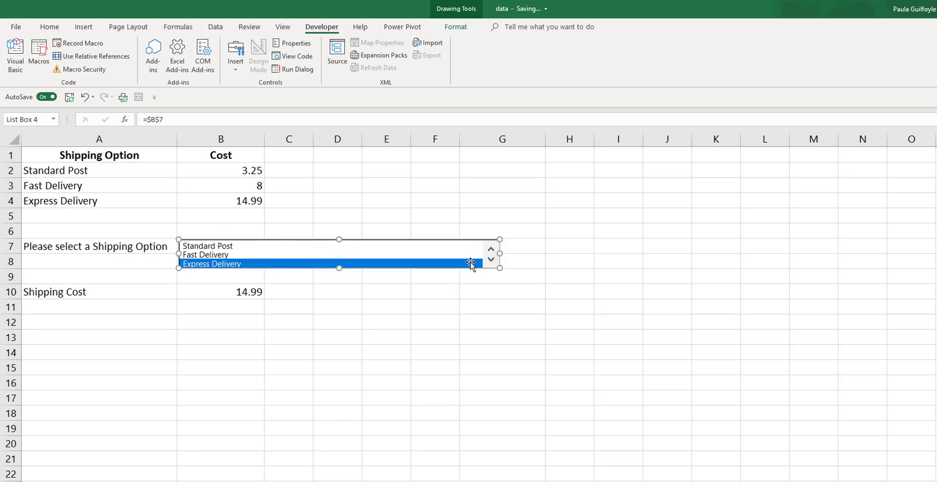
pyautogui.moveTo(342, 272); pyautogui.dragTo(342, 277)
pyautogui.moveTo(499, 256); pyautogui.dragTo(318, 276)
pyautogui.click(385, 259)
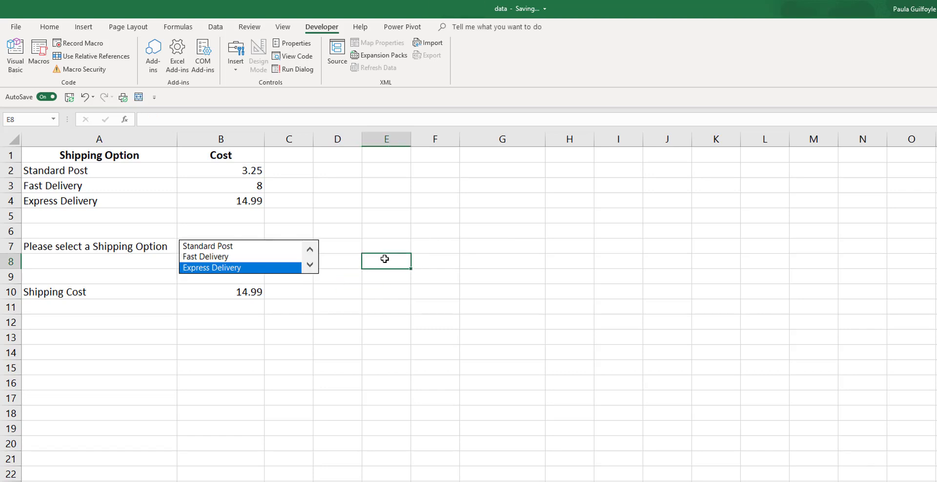
pyautogui.click(213, 247)
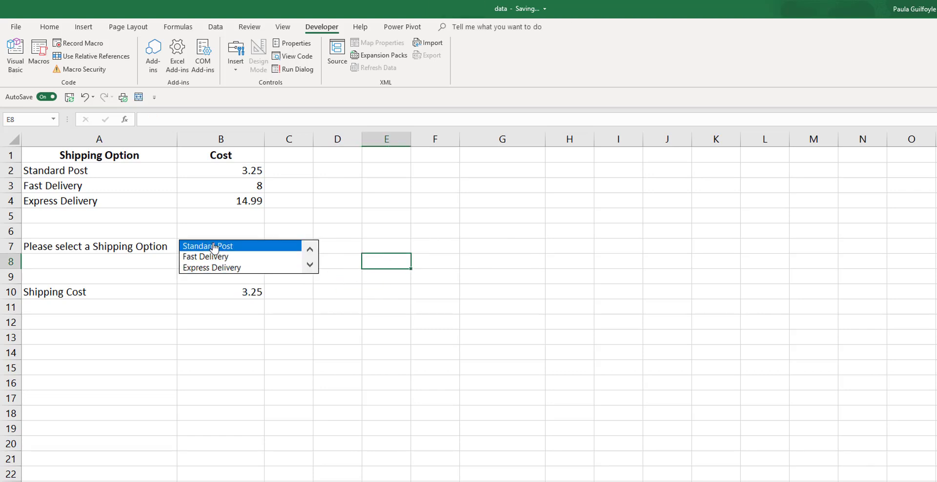
pyautogui.click(212, 258)
pyautogui.click(212, 272)
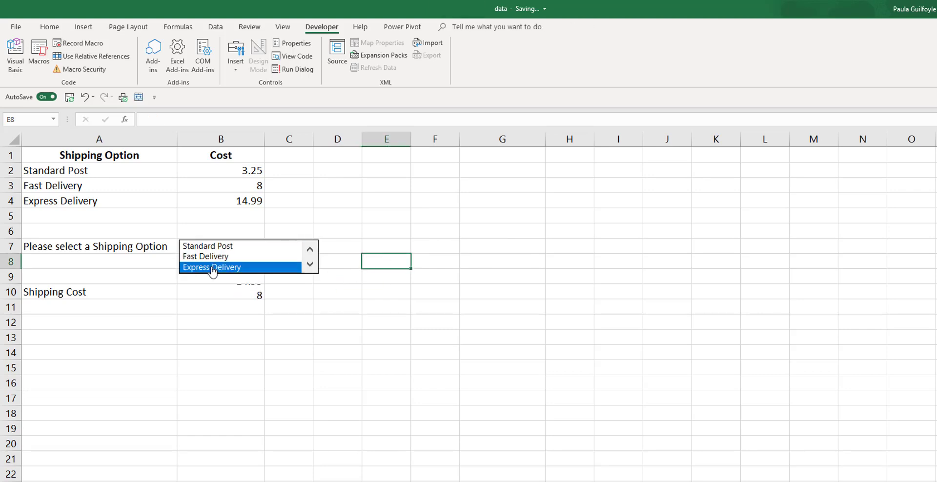
pyautogui.click(131, 292)
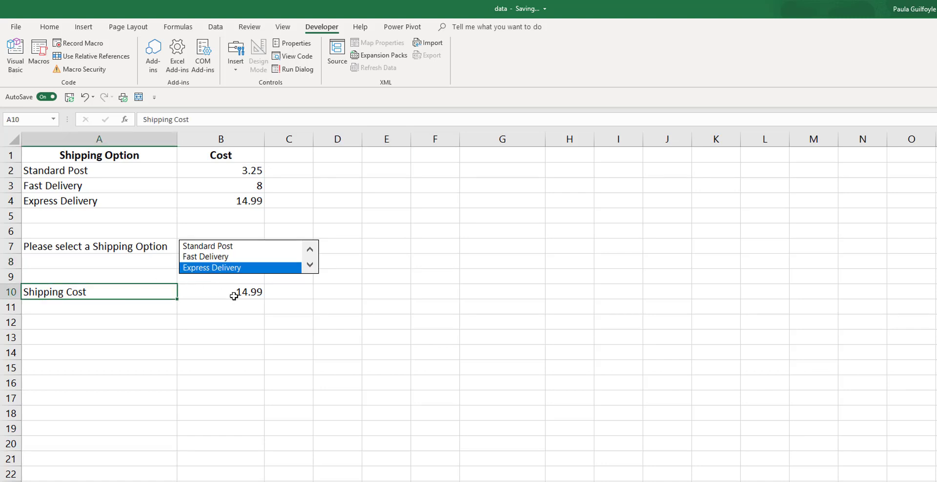
pyautogui.click(234, 296)
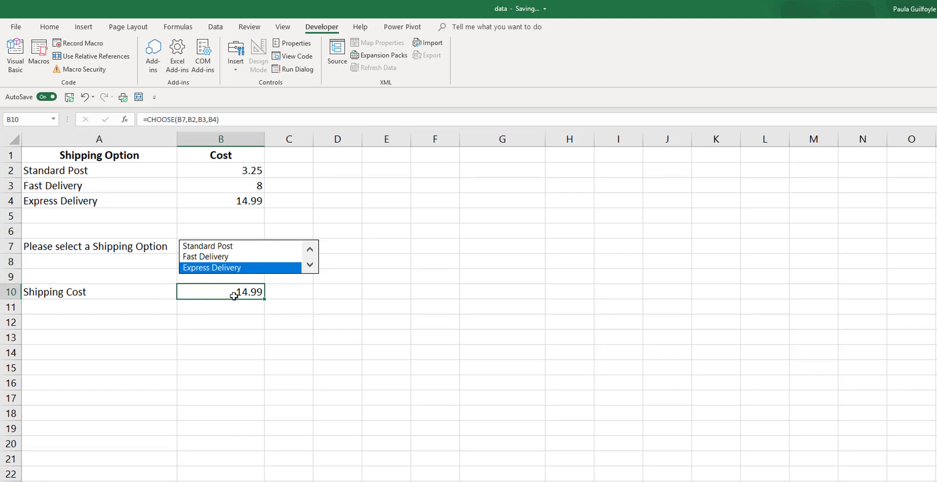
pyautogui.doubleClick(234, 295)
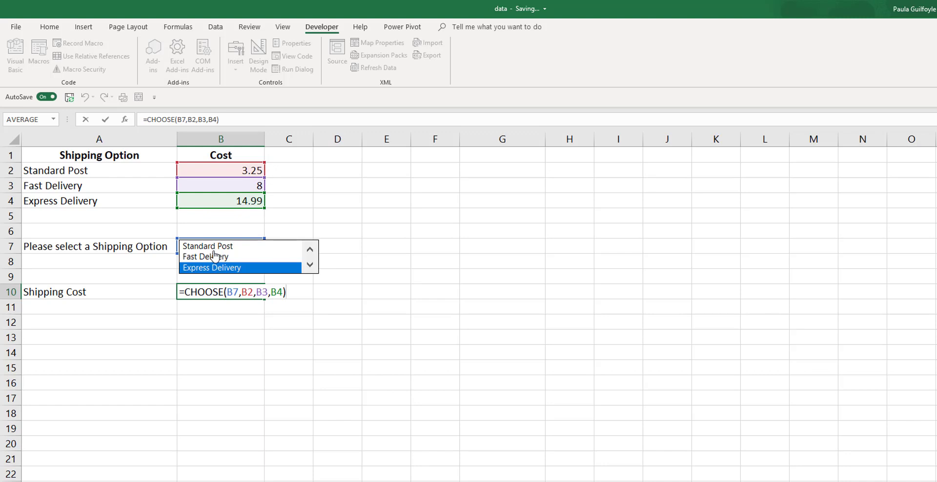
pyautogui.click(212, 343)
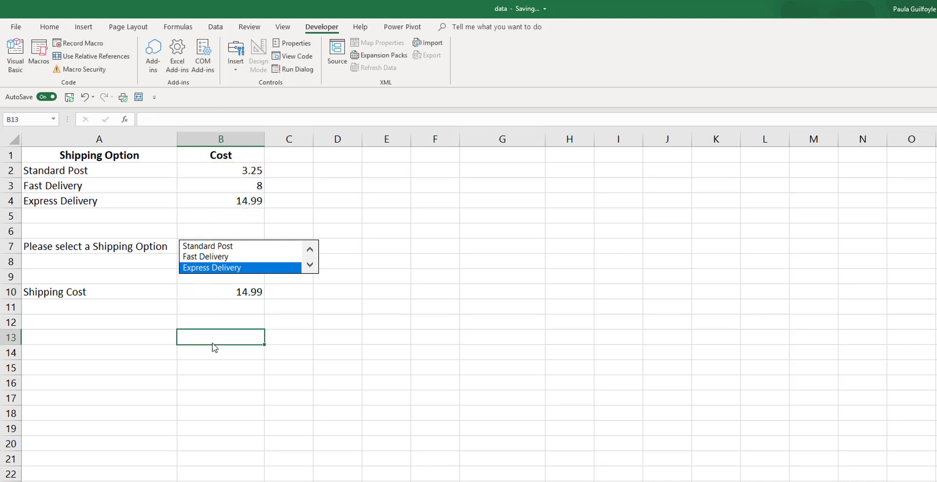